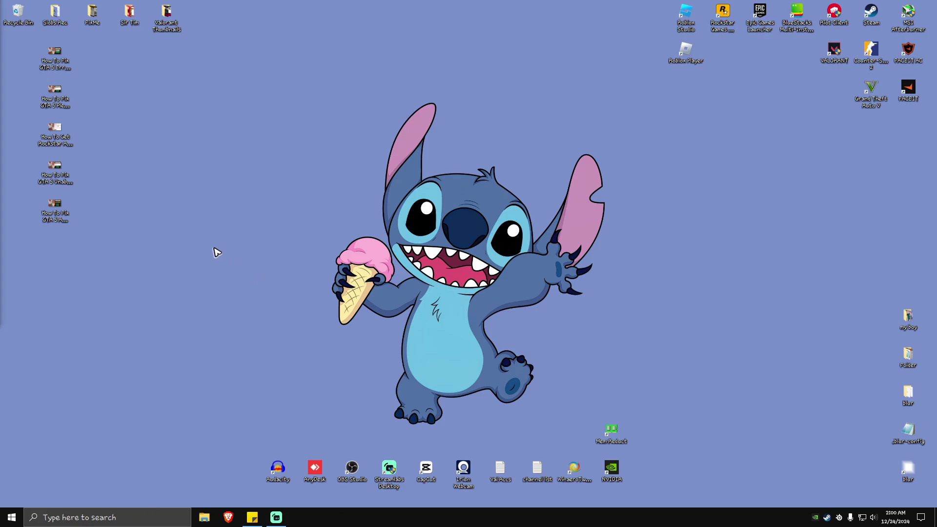
- Search the Start menu for 'defender' to find Virus & threat protection
click(100, 522)
text(defender)
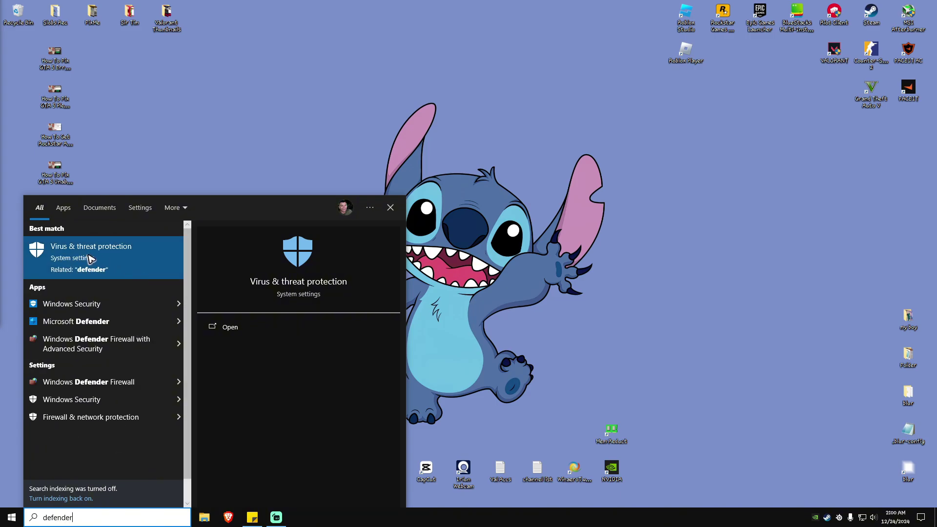
- Open the Defender exclusions list from the Virus & threat protection settings
click(103, 258)
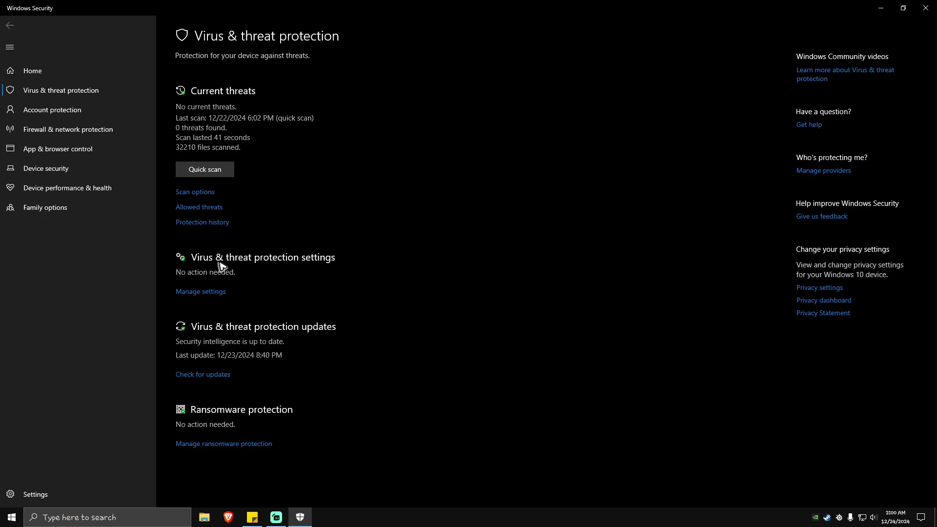
click(209, 292)
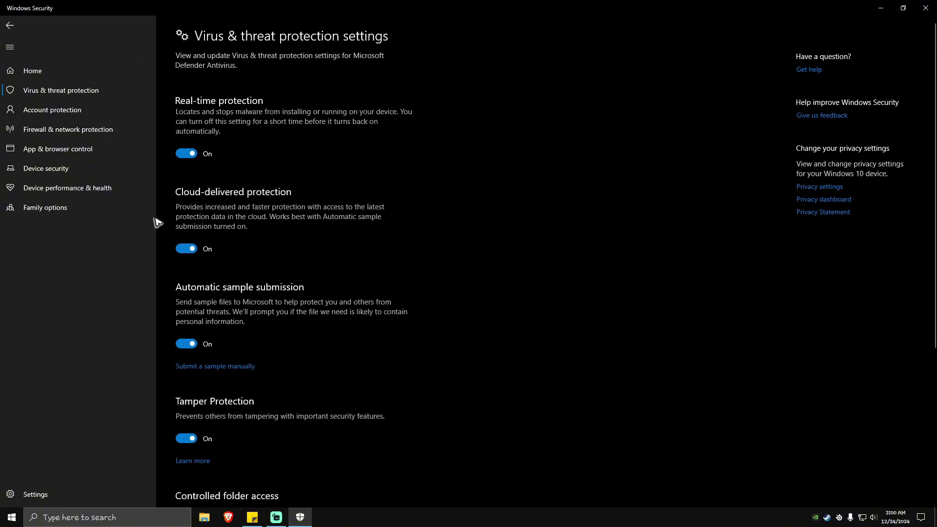
scroll(403, 292, down, 5)
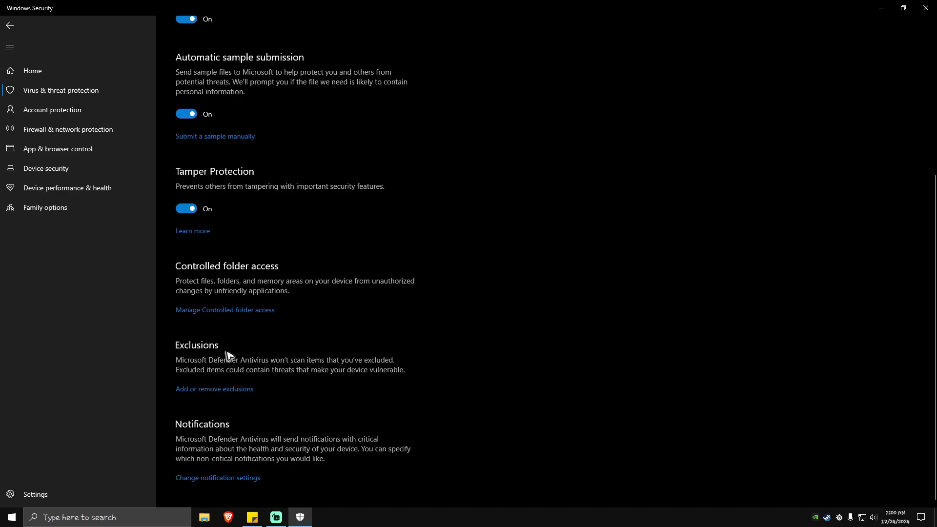
click(216, 391)
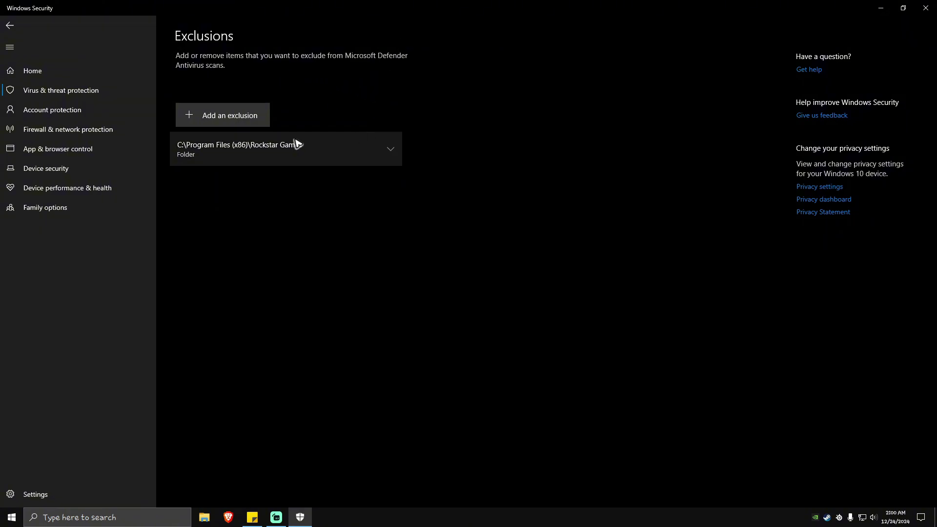
- Add C:\Program Files\Rockstar Games as a folder exclusion
click(230, 119)
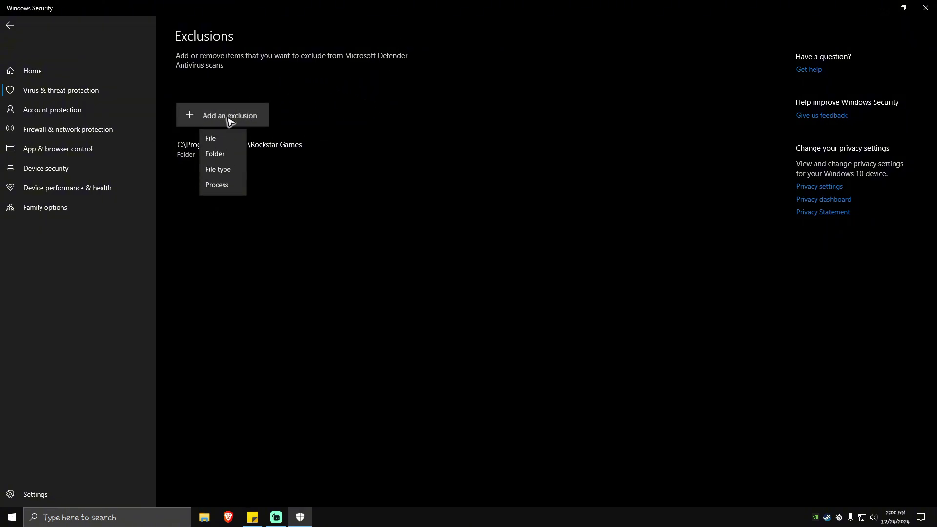
click(224, 155)
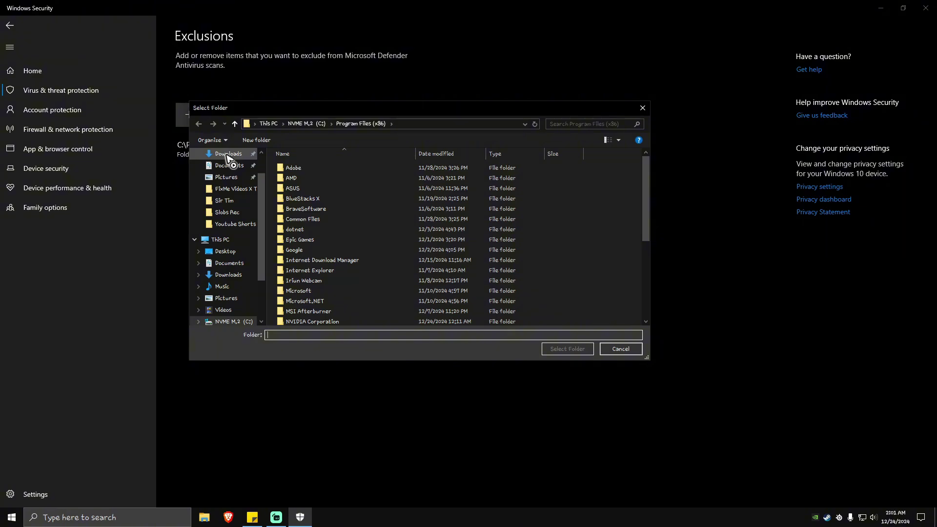
click(220, 239)
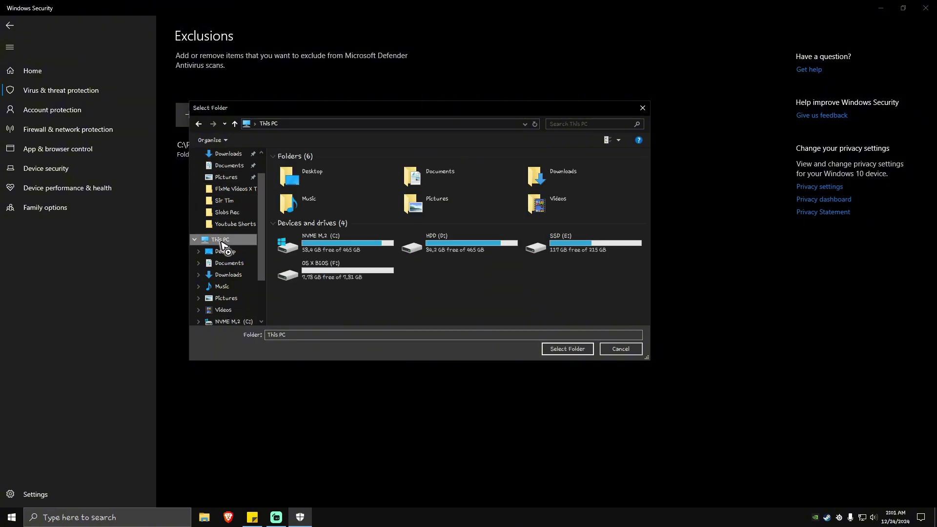
double_click(338, 246)
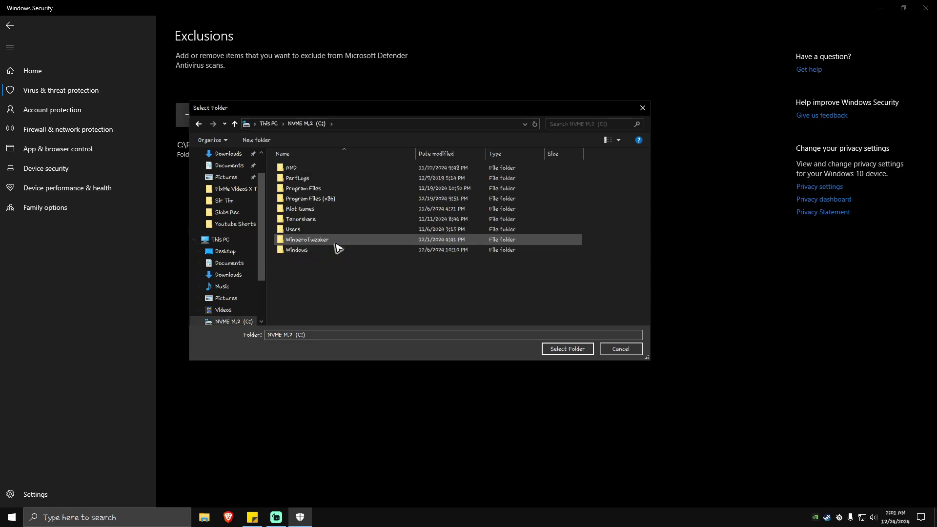
double_click(314, 189)
scroll(315, 194, down, 1)
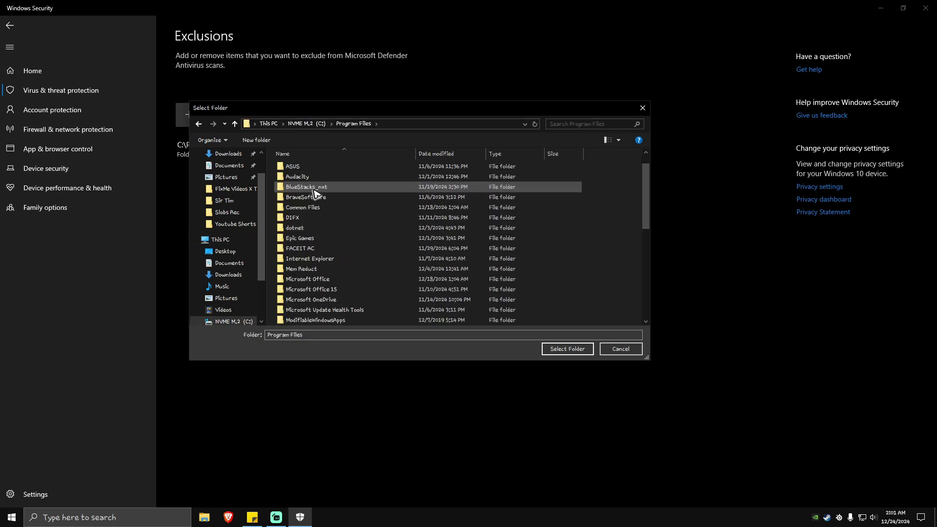
scroll(317, 234, down, 3)
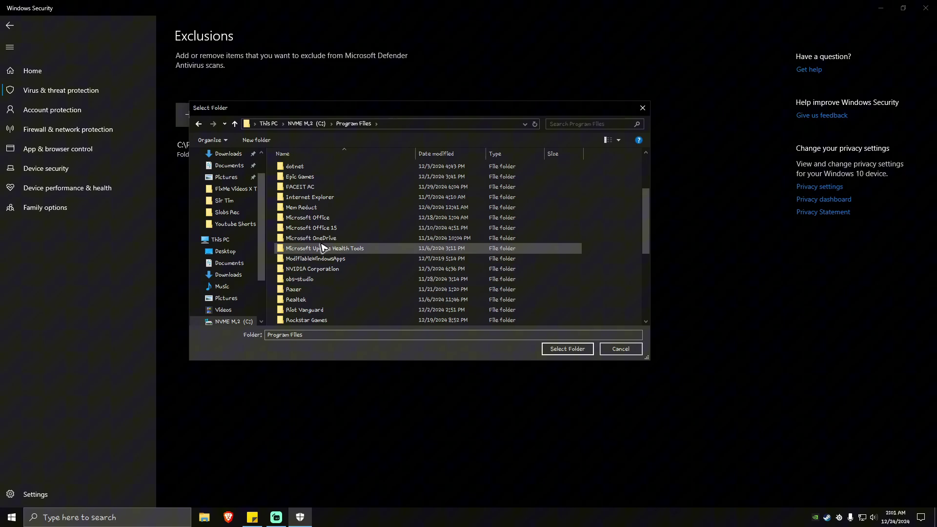
click(327, 290)
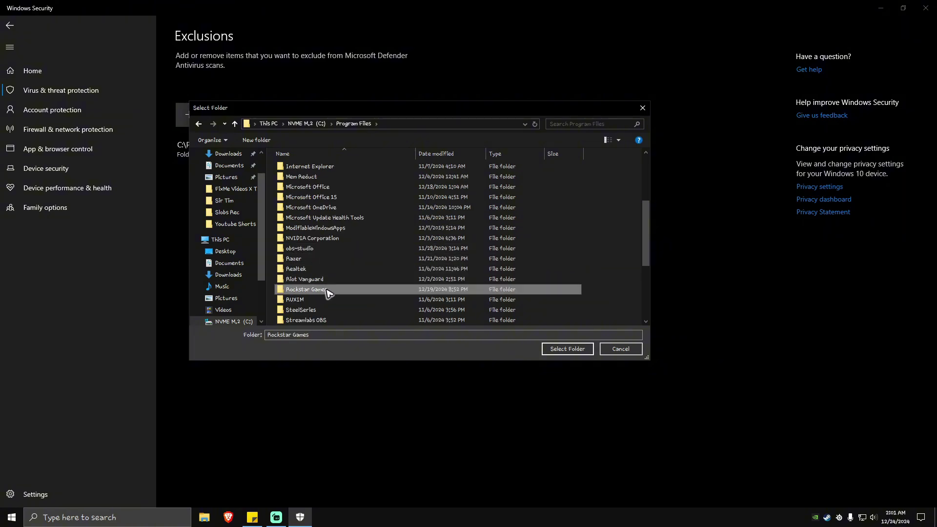
click(568, 349)
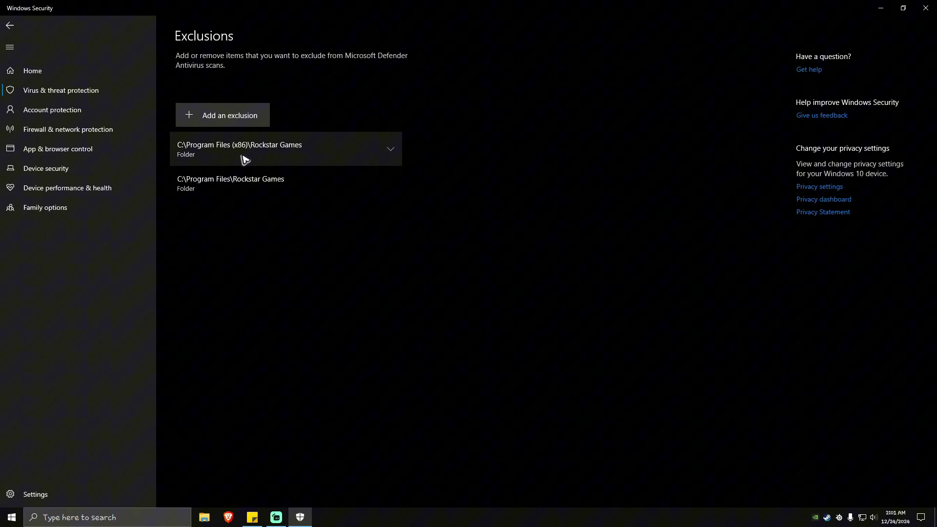
click(229, 118)
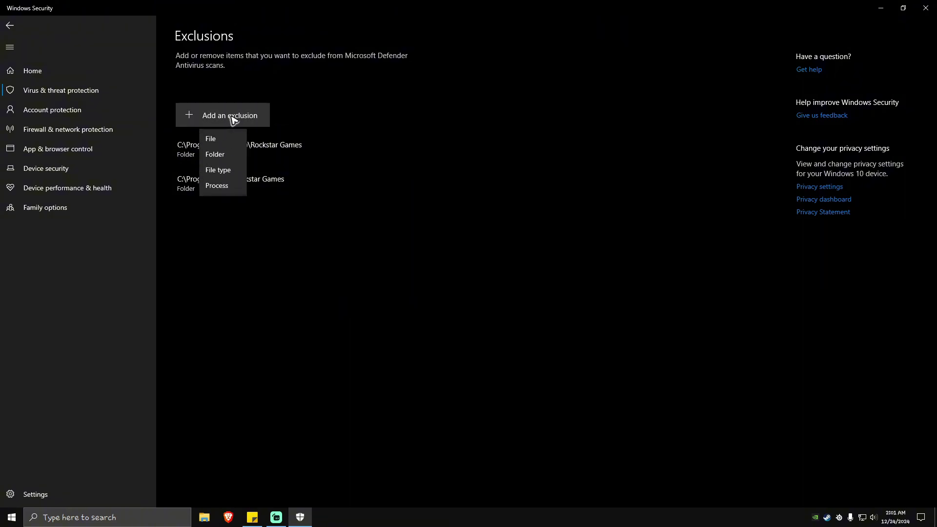
click(221, 155)
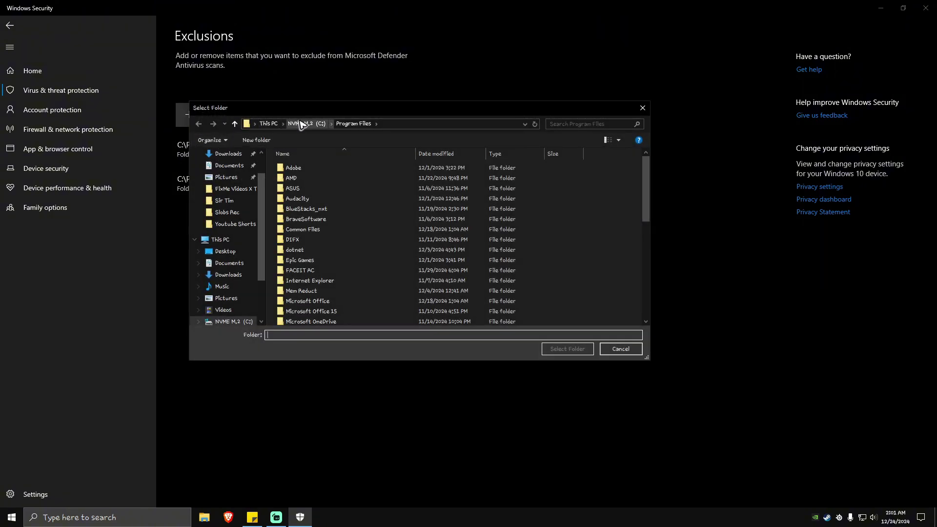
click(300, 124)
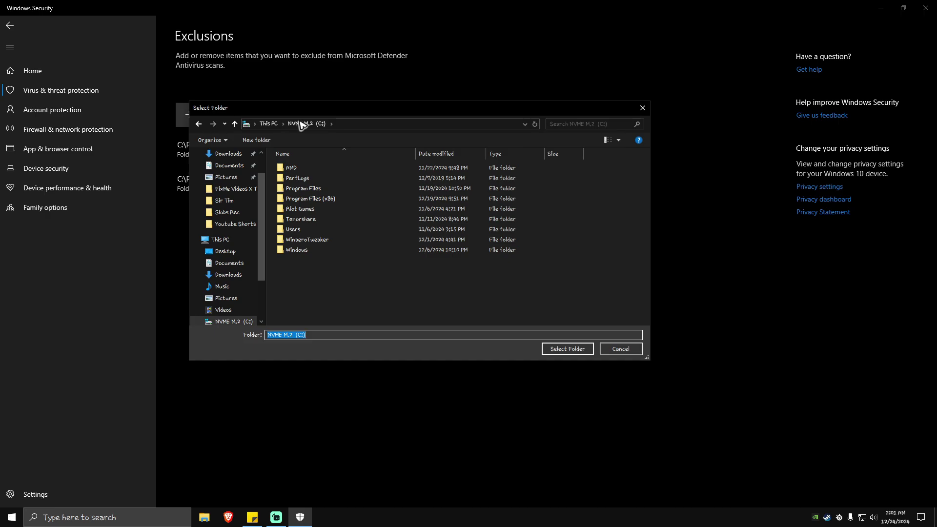
double_click(312, 199)
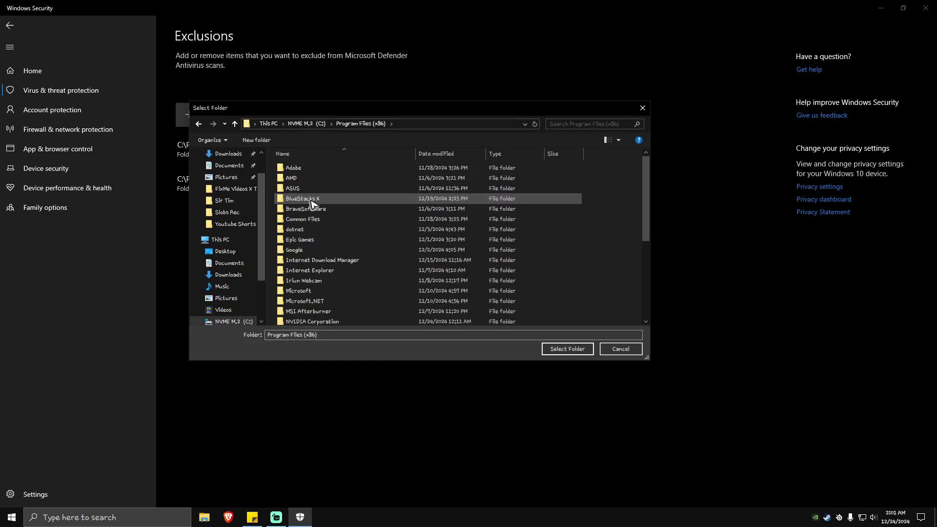
scroll(313, 205, down, 3)
scroll(312, 207, down, 1)
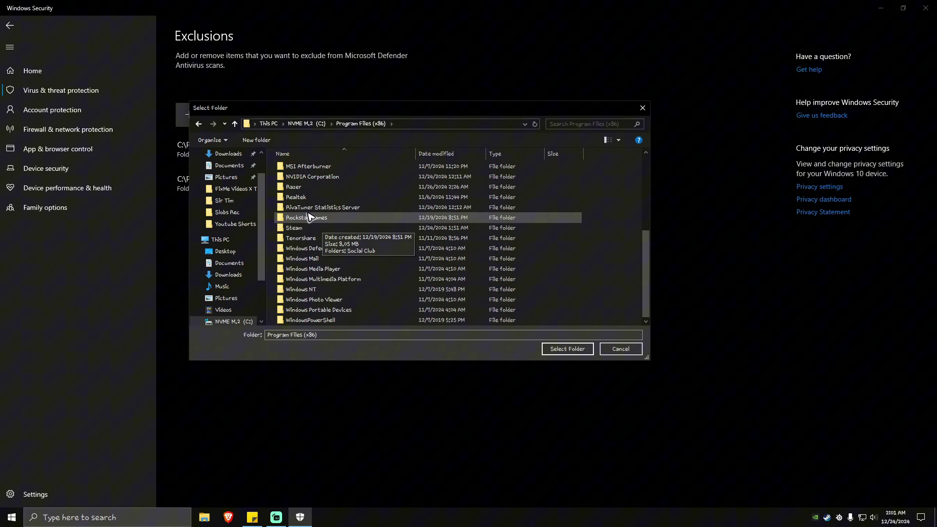
click(311, 218)
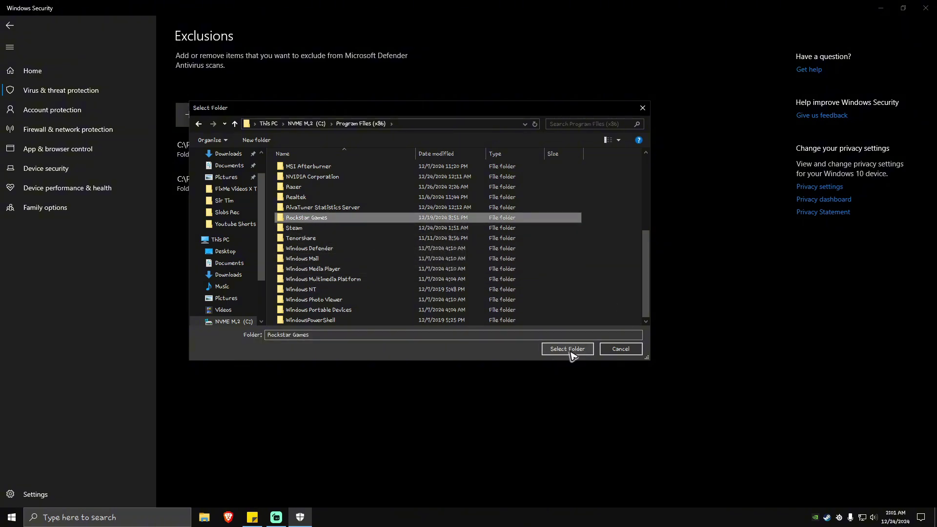
click(618, 350)
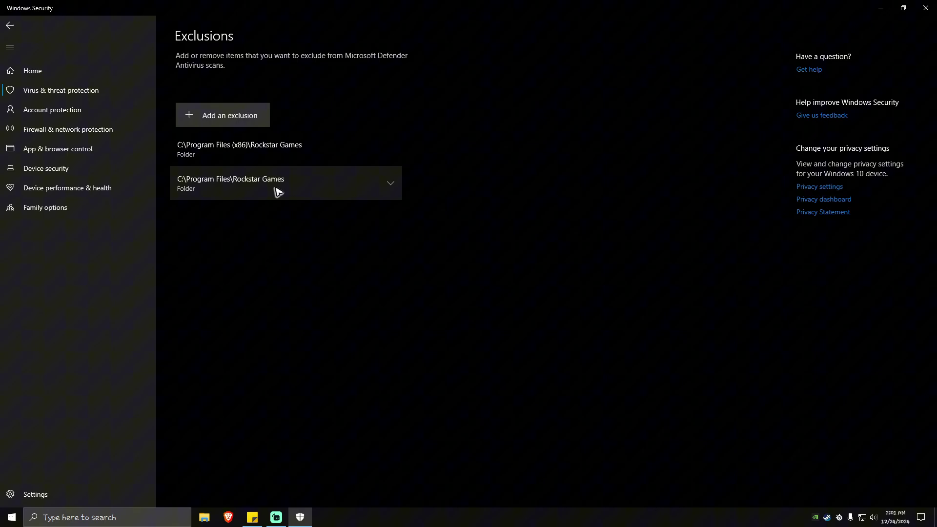
- Start another folder exclusion and browse into C:\Program Files (x86)
click(249, 121)
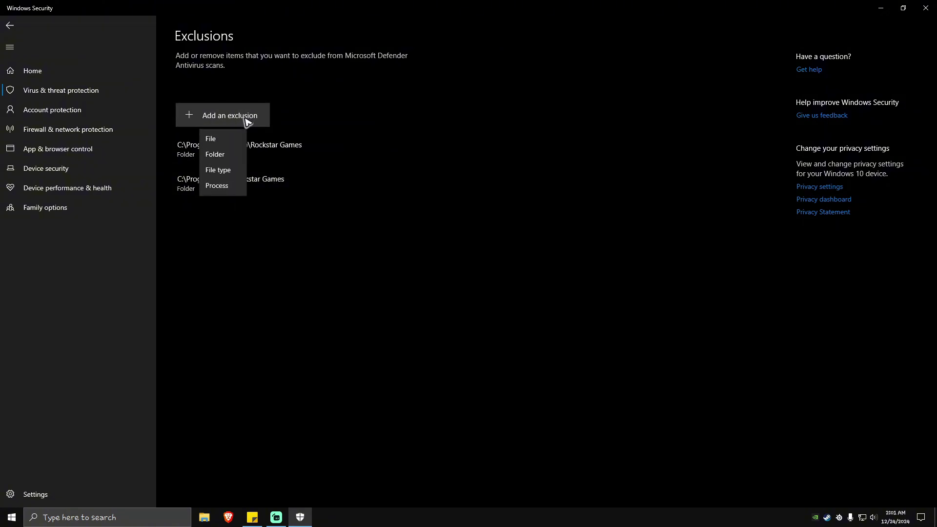
click(231, 155)
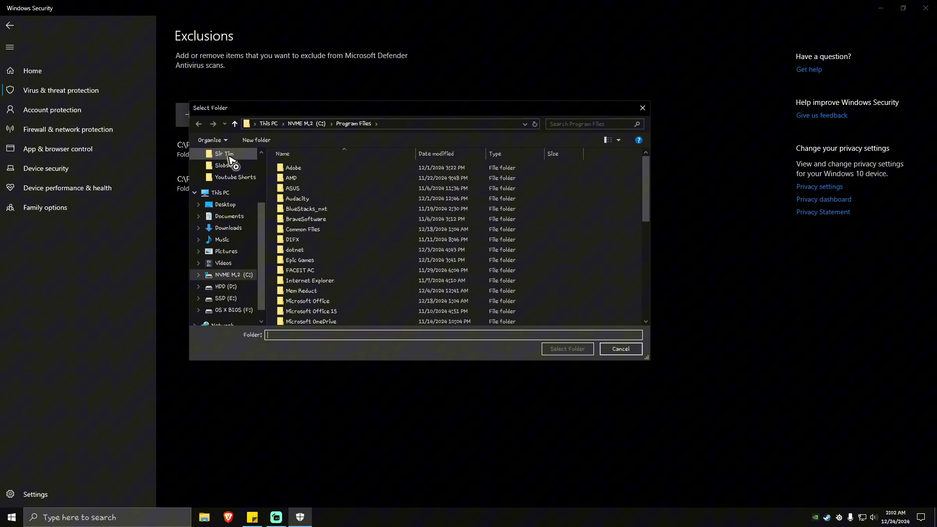
click(235, 276)
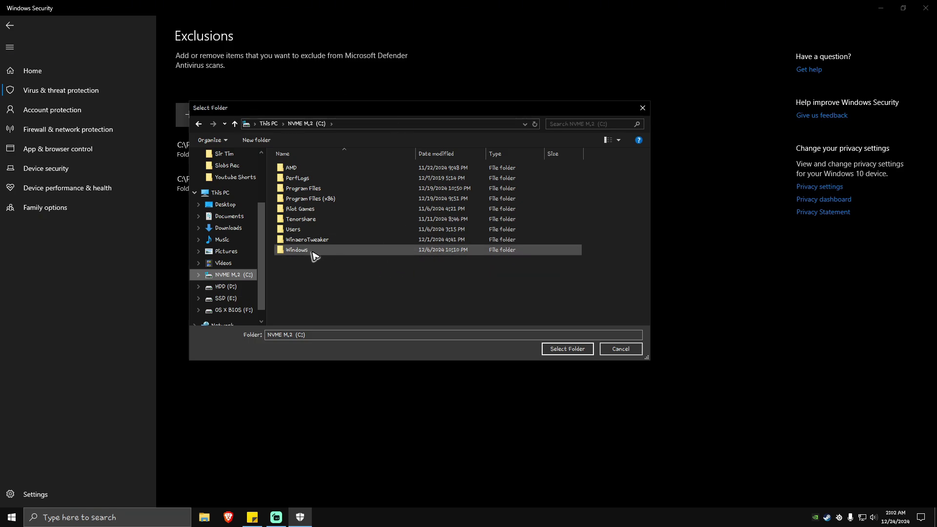
click(319, 212)
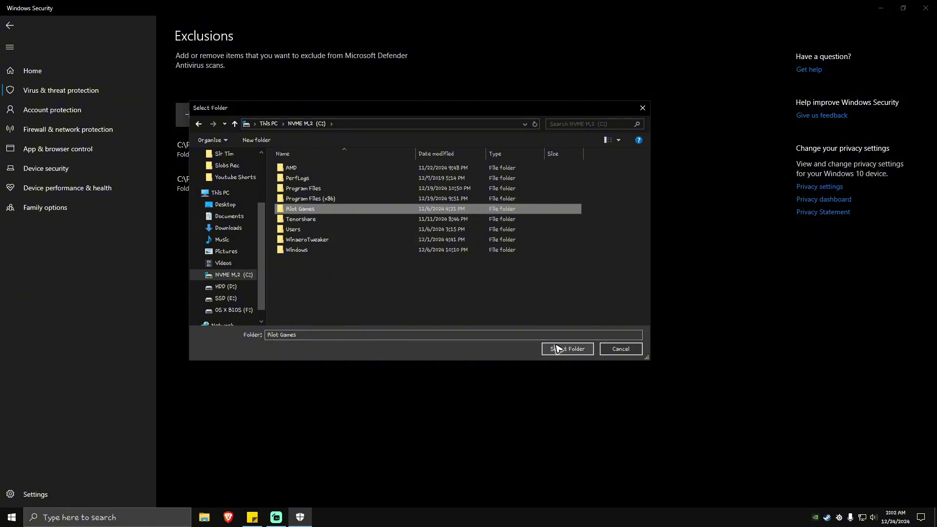
double_click(306, 199)
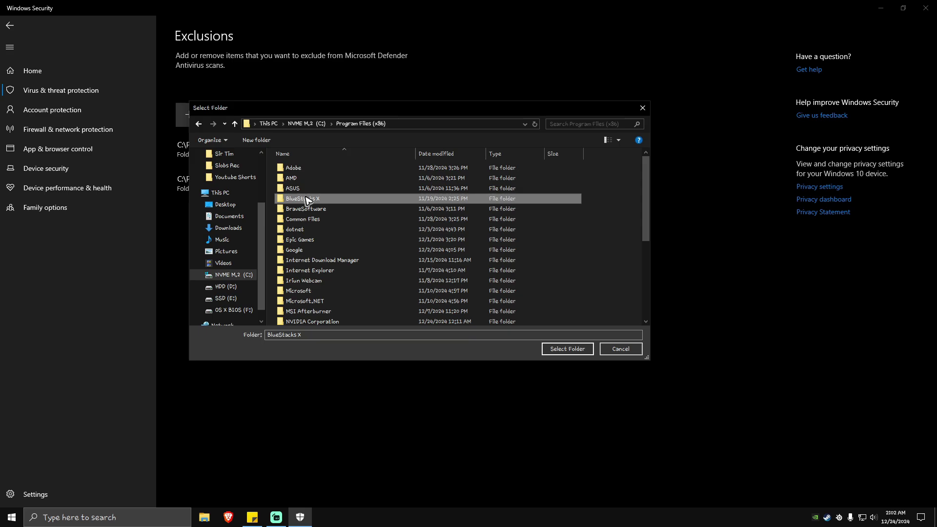
scroll(312, 244, down, 5)
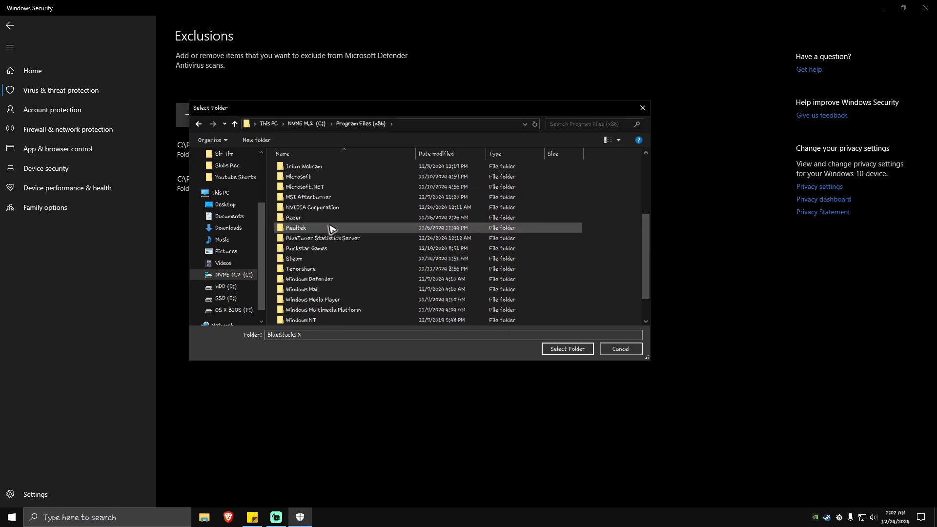
- Go to Steam\steamapps\common and select the Grand Theft Auto V folder
double_click(310, 258)
scroll(312, 273, down, 2)
click(314, 291)
double_click(314, 291)
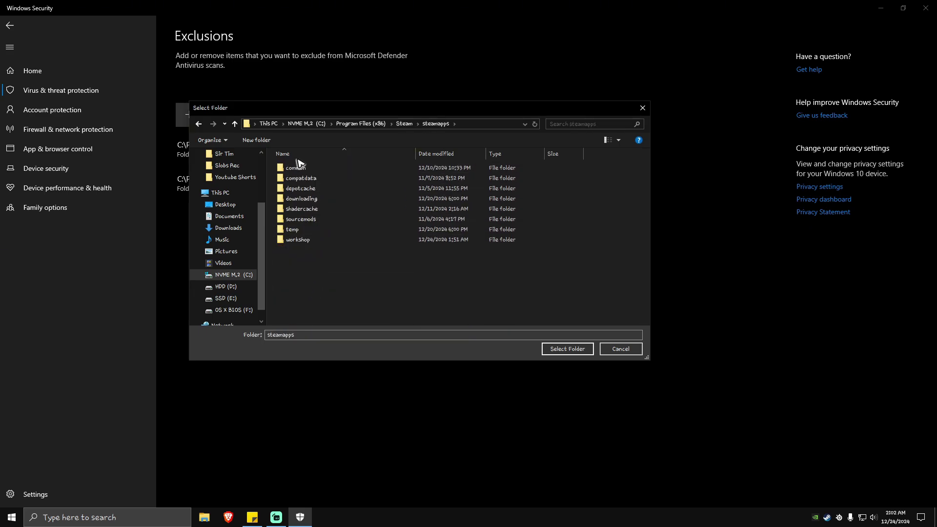
double_click(298, 168)
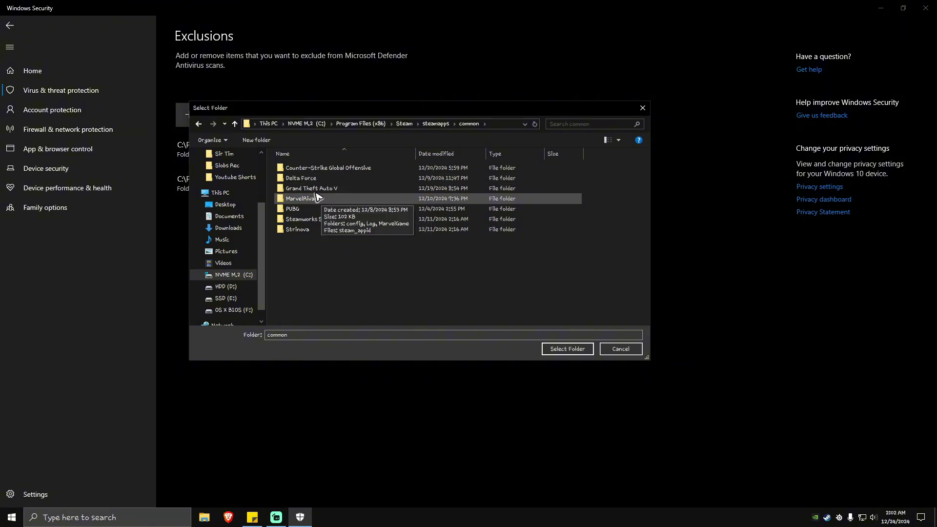
click(316, 189)
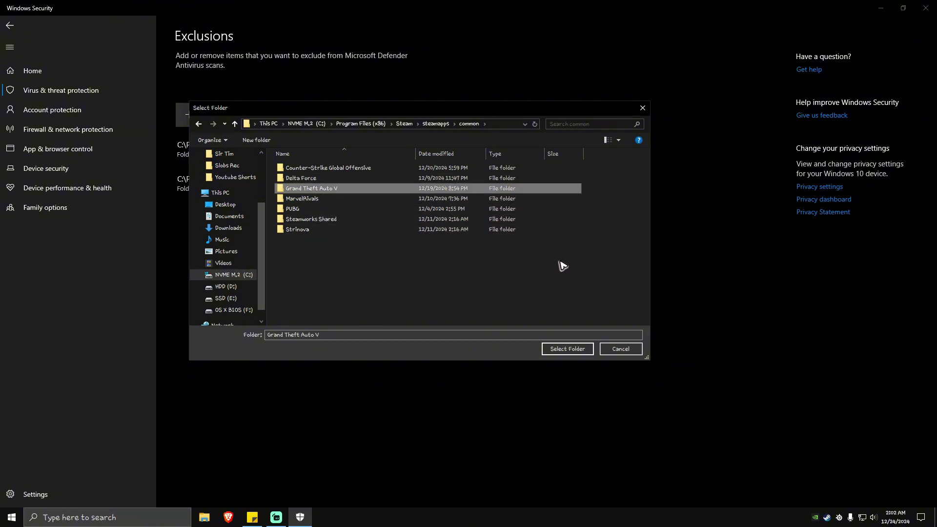
- Confirm the Grand Theft Auto V exclusion, then open the firewall's allowed-apps list
click(570, 350)
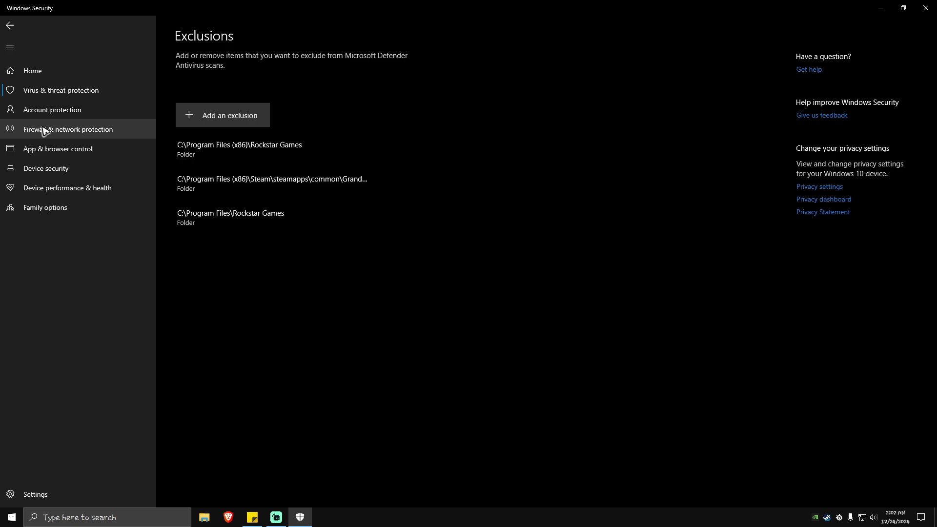
click(61, 131)
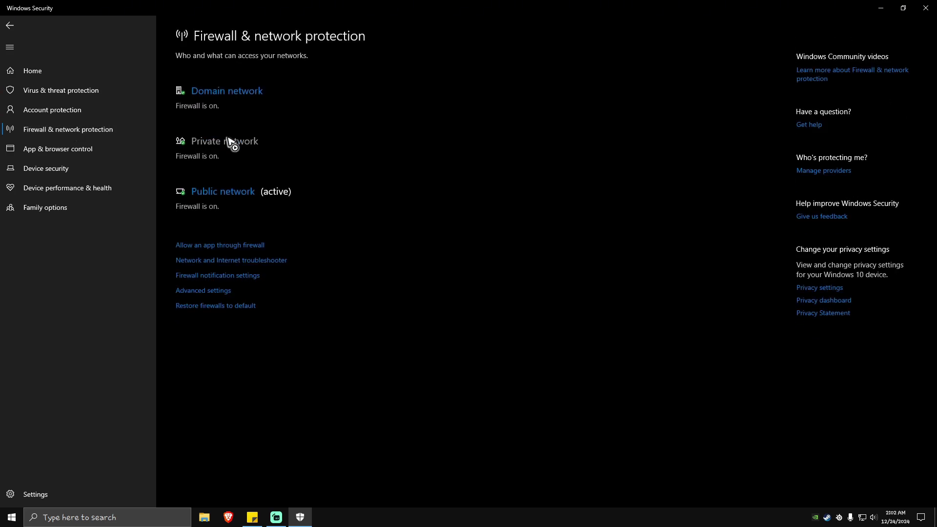
click(229, 245)
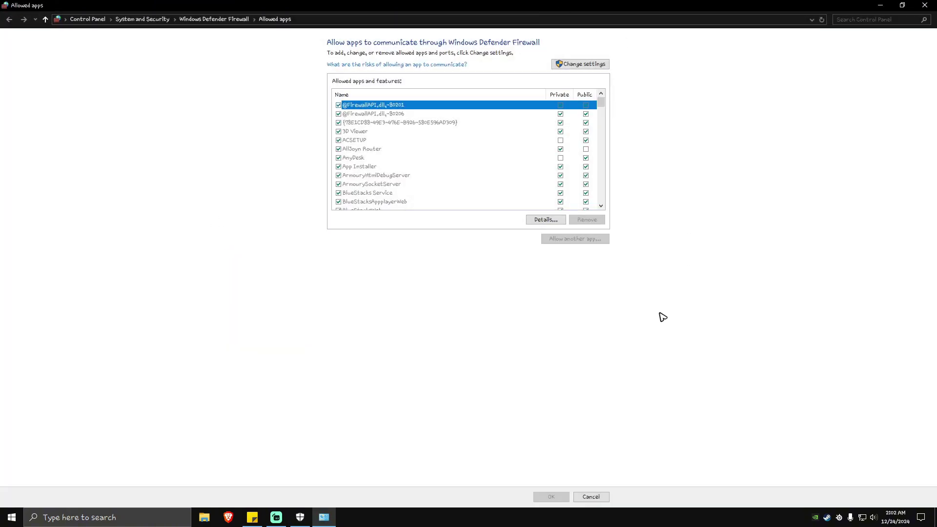
- Make the allowed-apps list editable and bring up the Add an app dialog
click(590, 65)
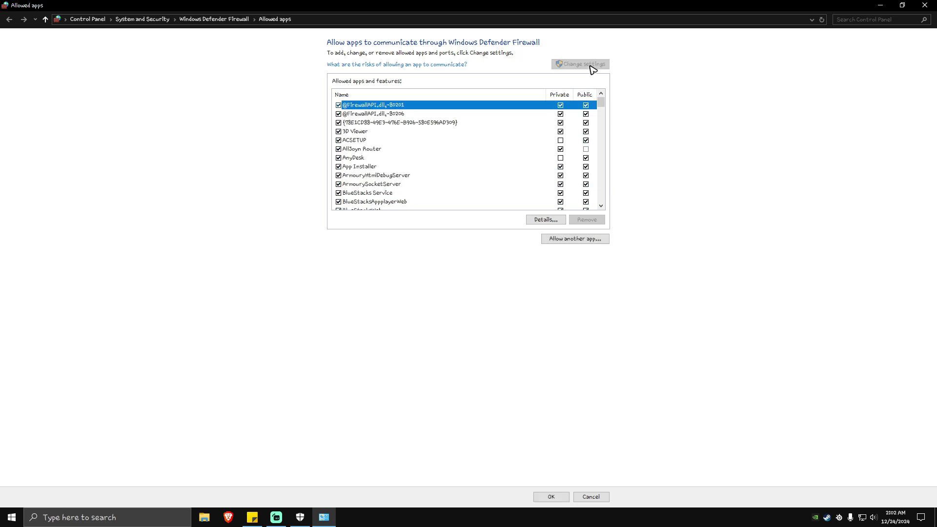
click(580, 241)
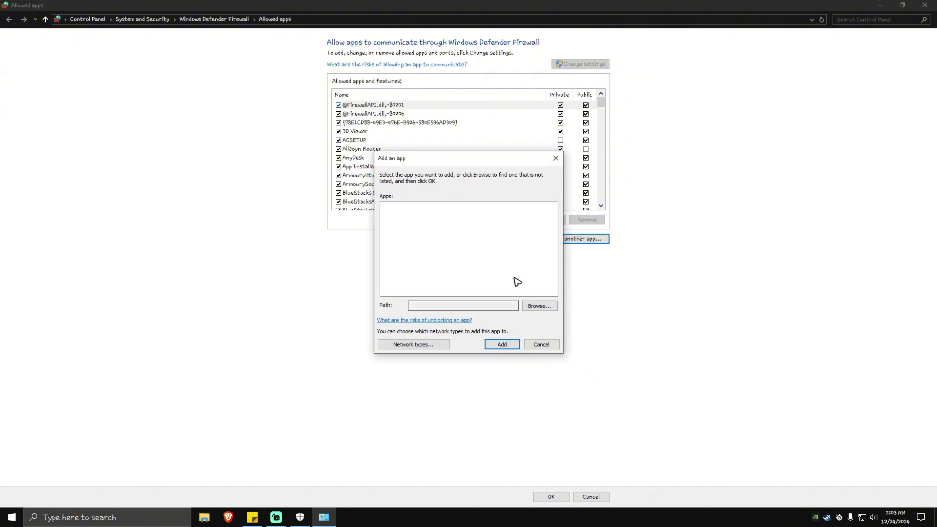
- Choose Launcher from C:\Program Files\Rockstar Games\Launcher as the app to allow
click(538, 306)
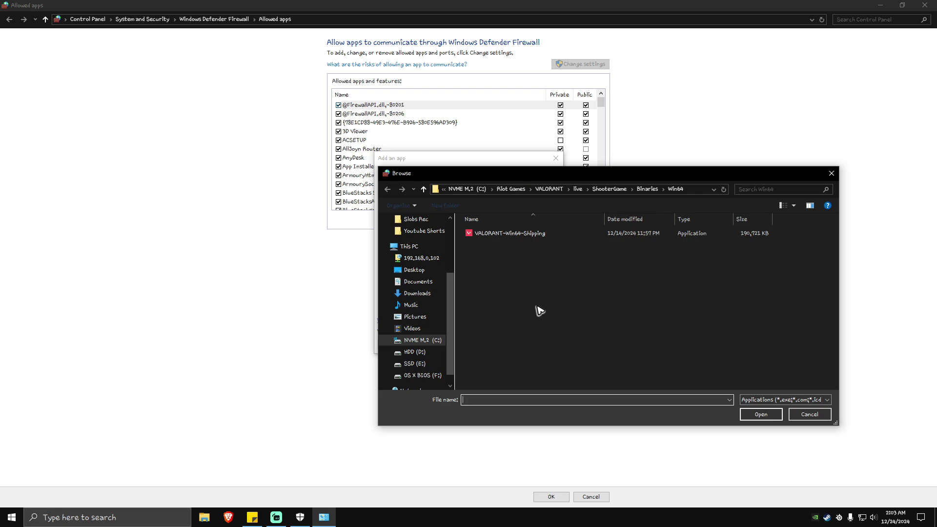
click(423, 339)
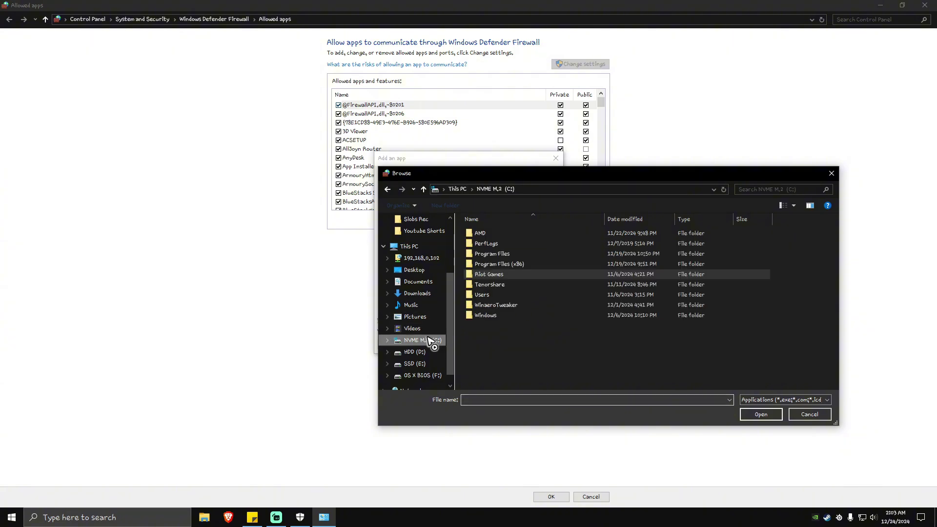
double_click(492, 254)
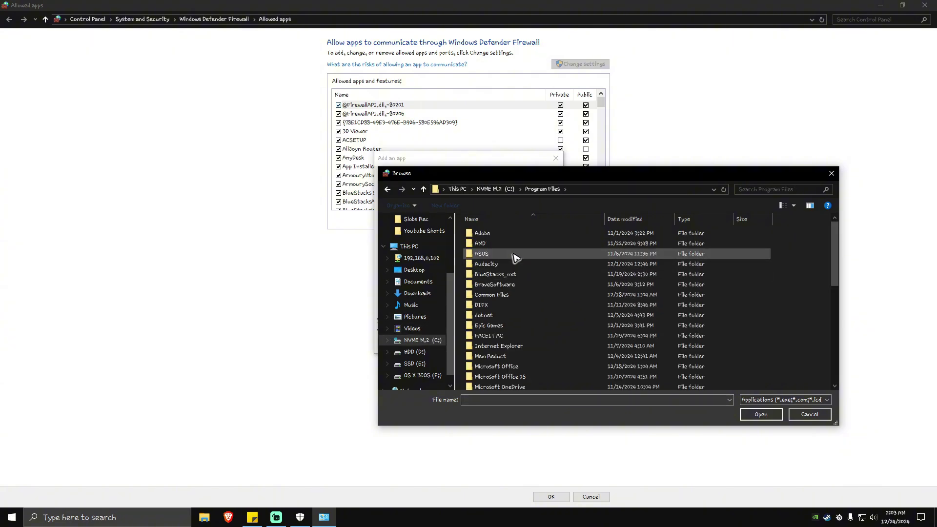
click(387, 189)
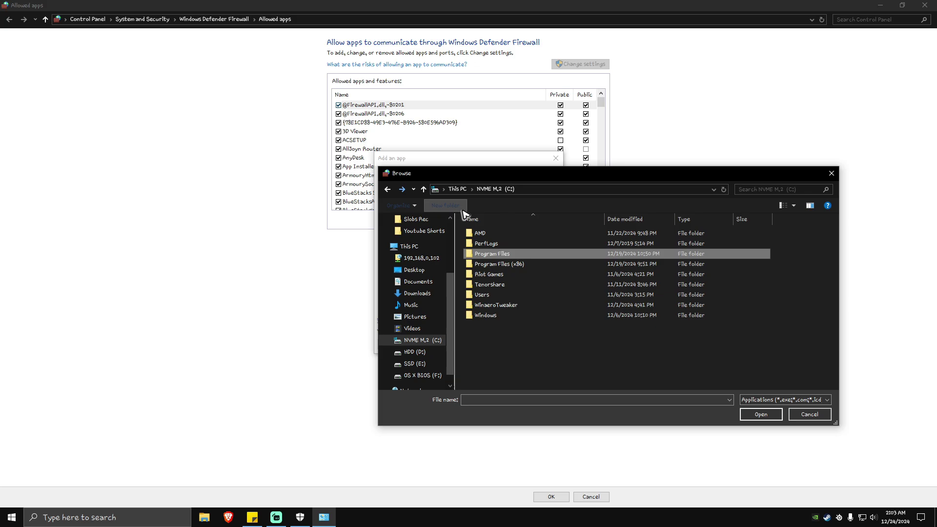
double_click(505, 254)
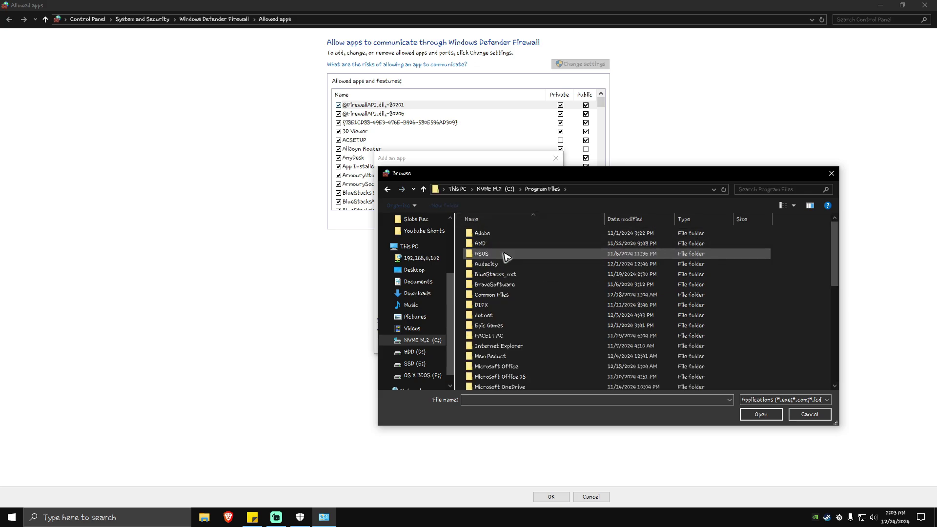
scroll(505, 254, down, 5)
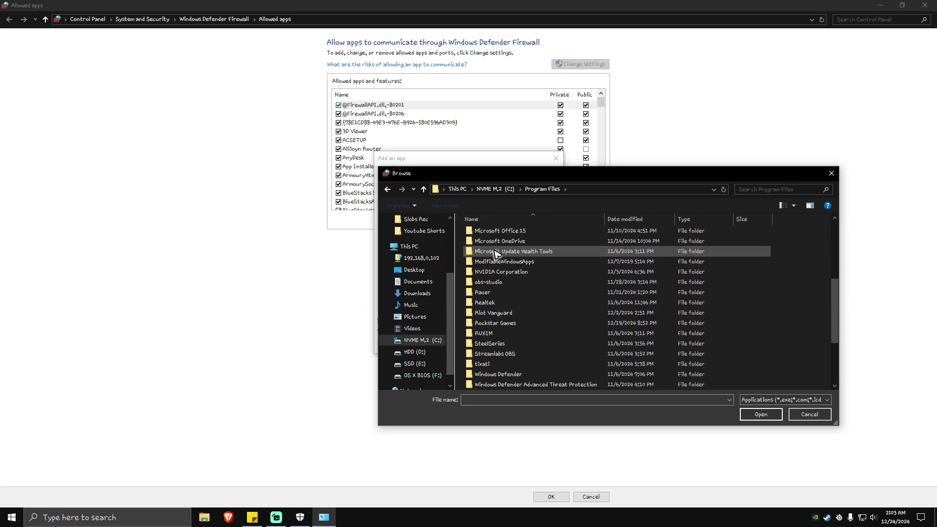
double_click(503, 323)
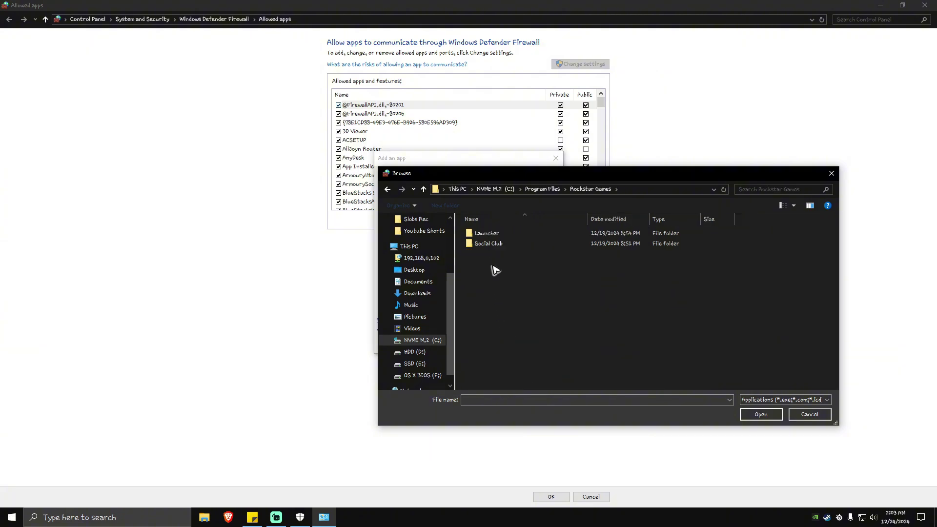
double_click(487, 233)
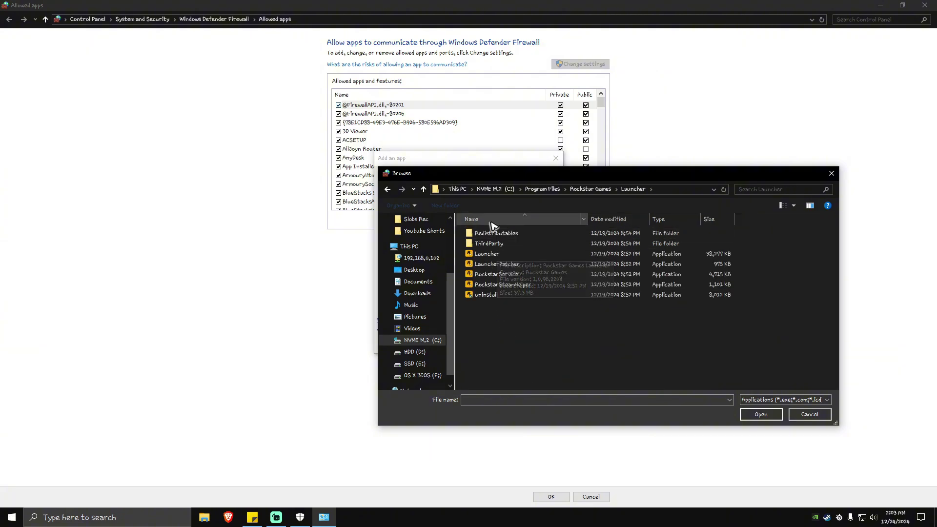
click(493, 254)
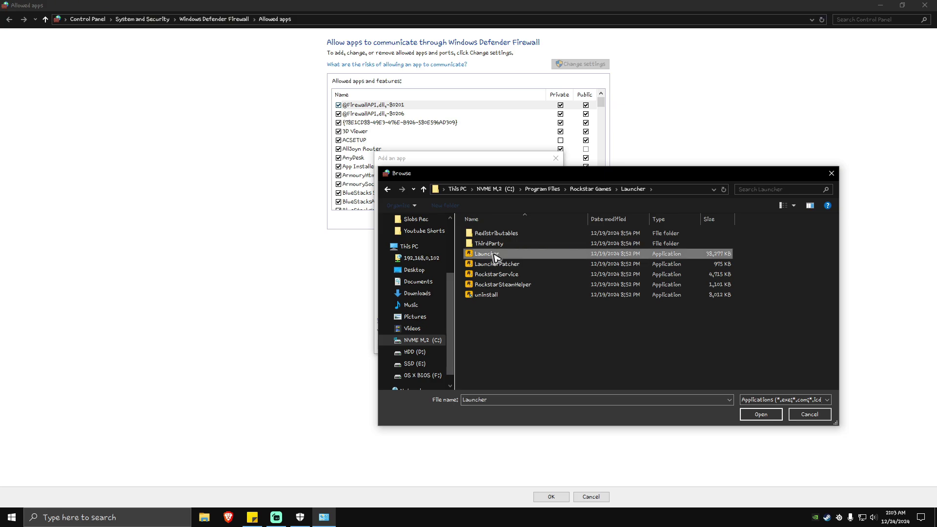
click(760, 415)
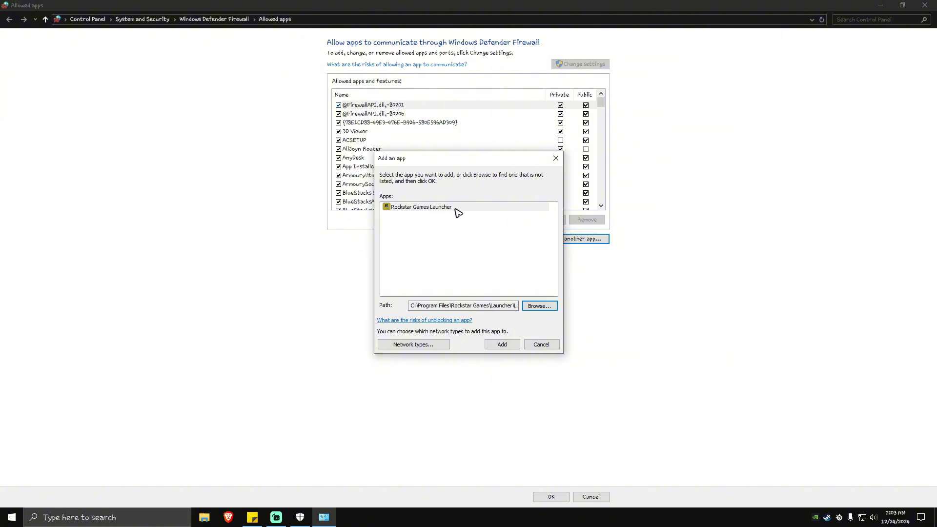
- Add Rockstar Games Launcher with Private and Public networks allowed, and save
click(502, 345)
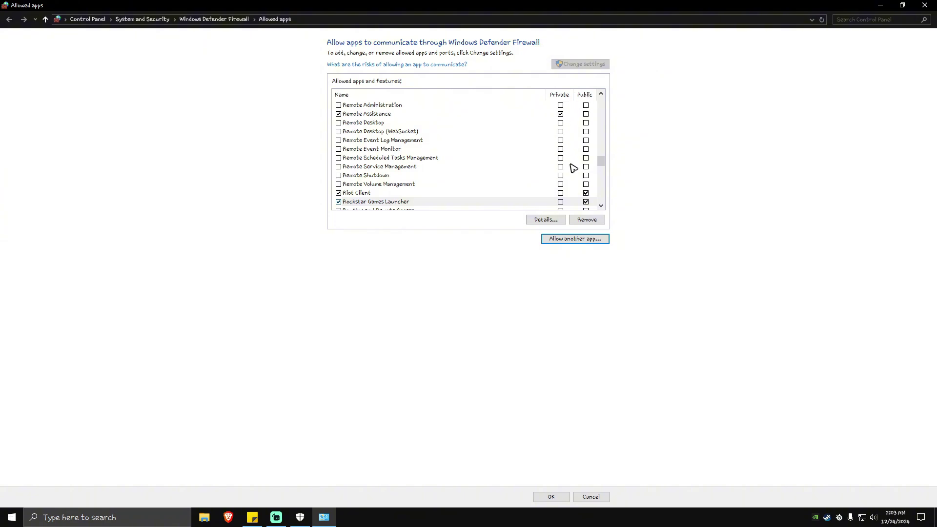
click(560, 202)
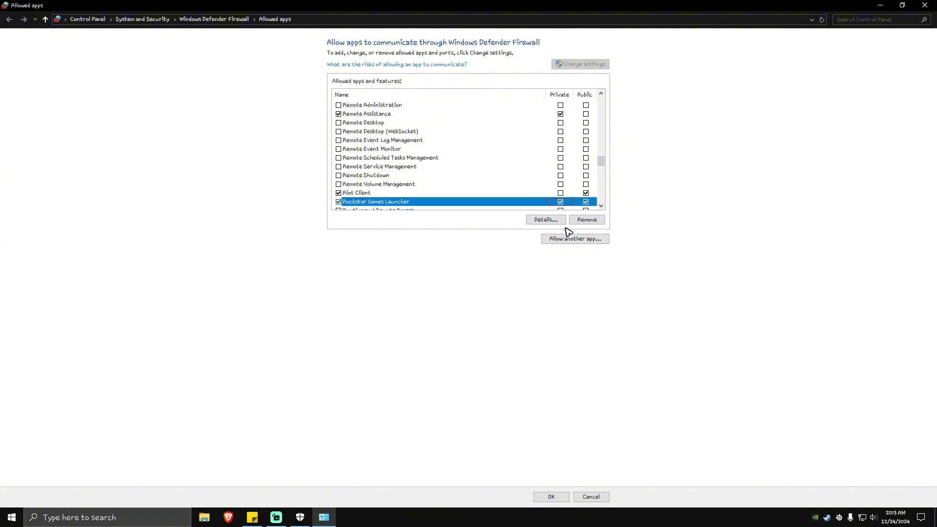
click(550, 496)
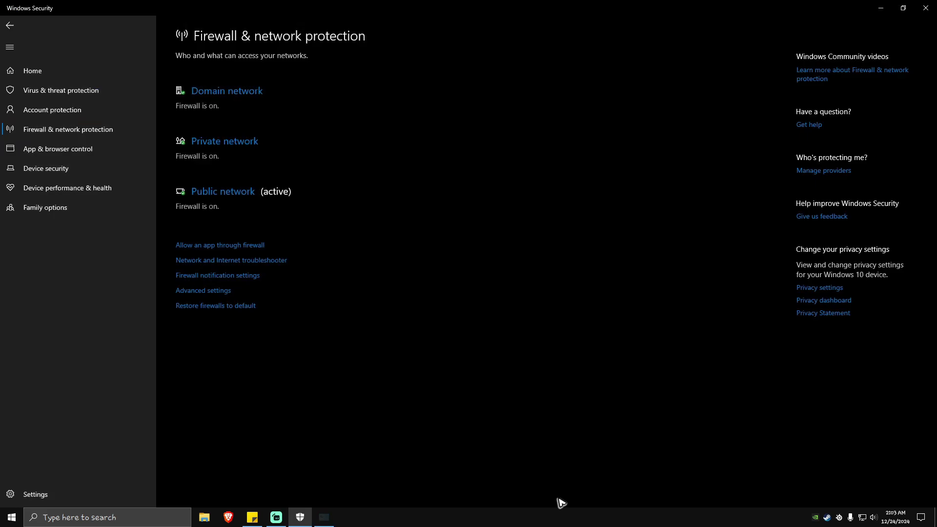
click(932, 4)
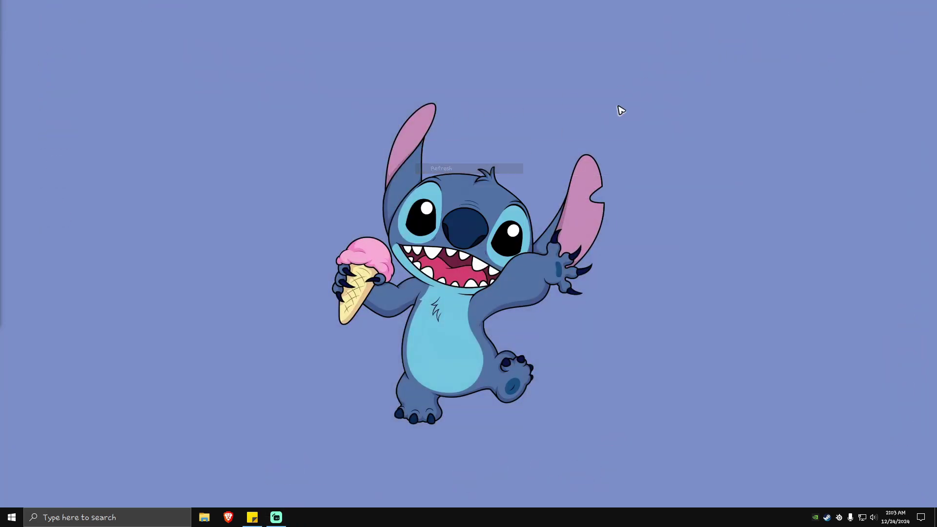